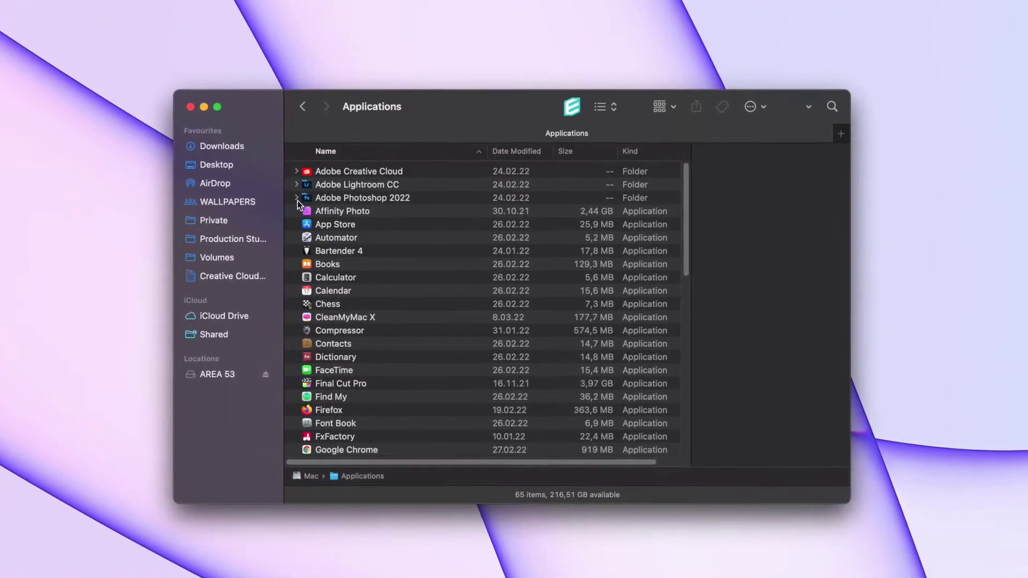
In Finder, expand Adobe Photoshop 2022 and its Configuration and Locales folders.
click(297, 200)
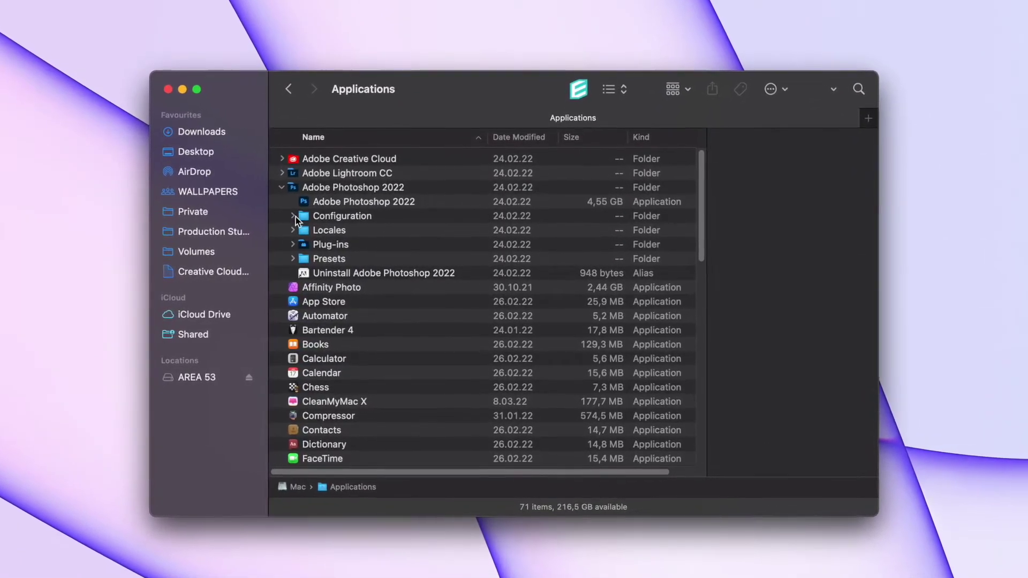
click(295, 218)
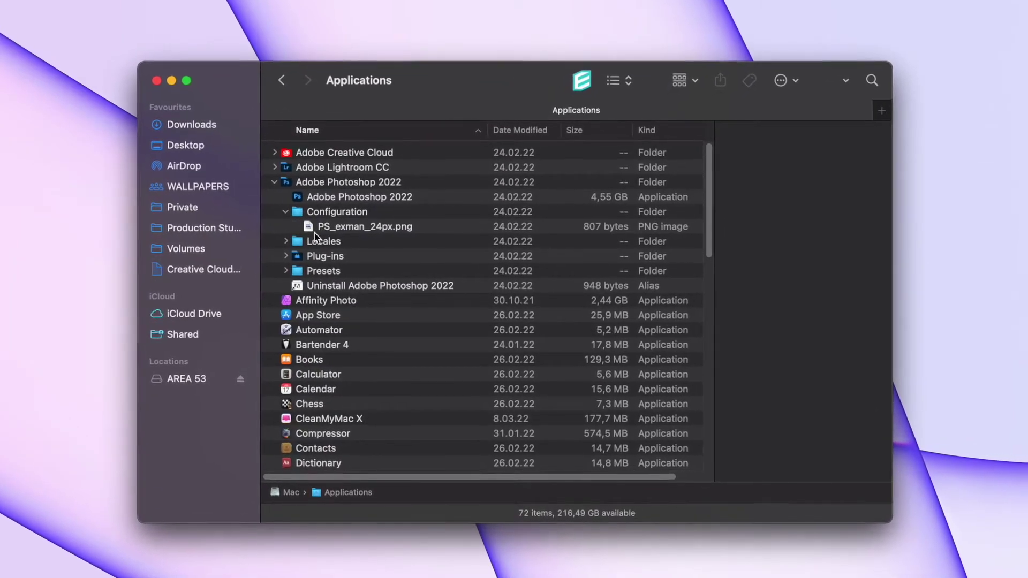
click(287, 241)
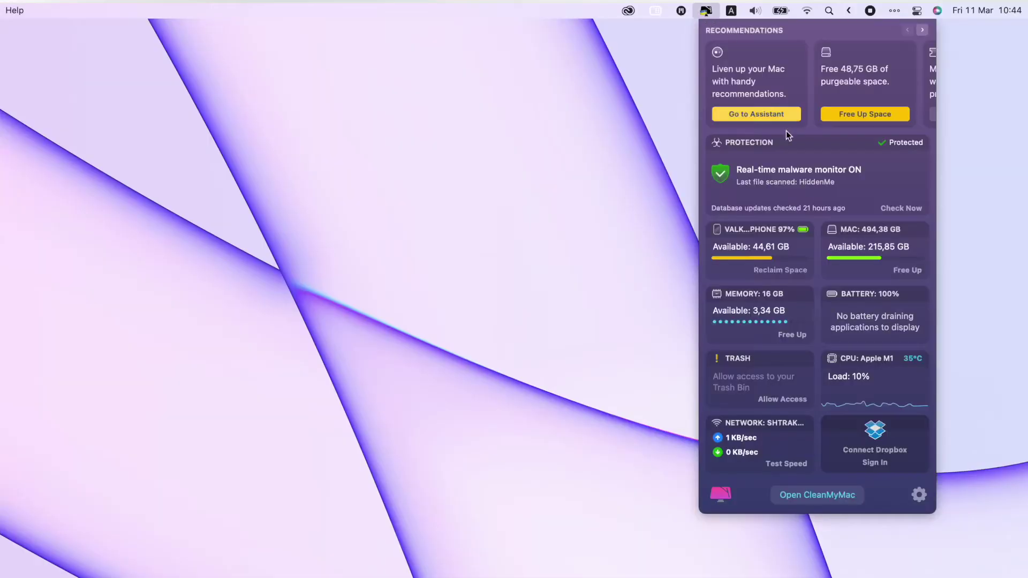
Open CleanMyMac X from the menu bar, Smart Scan the Mac, and run all found tasks.
click(808, 499)
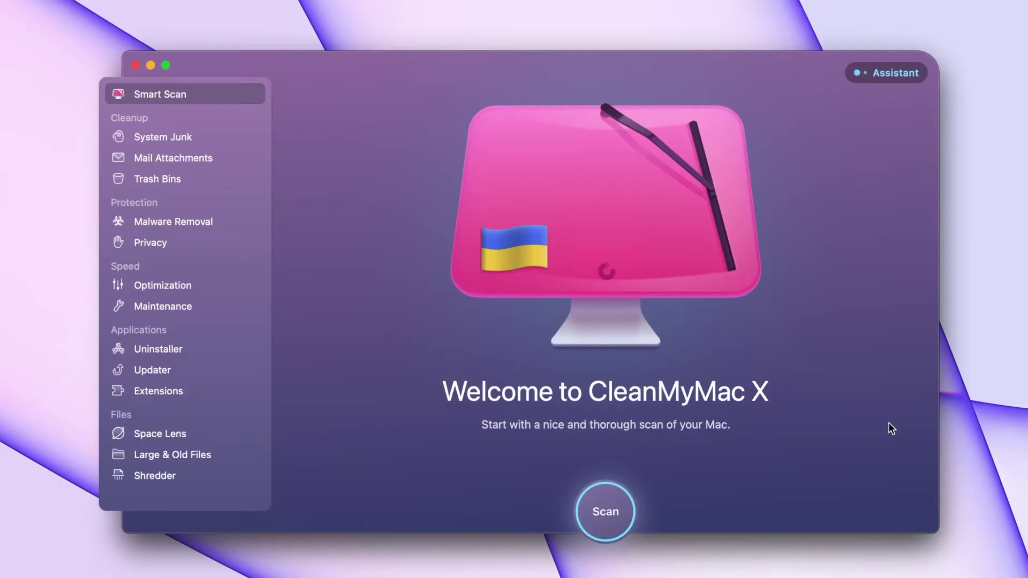
click(604, 496)
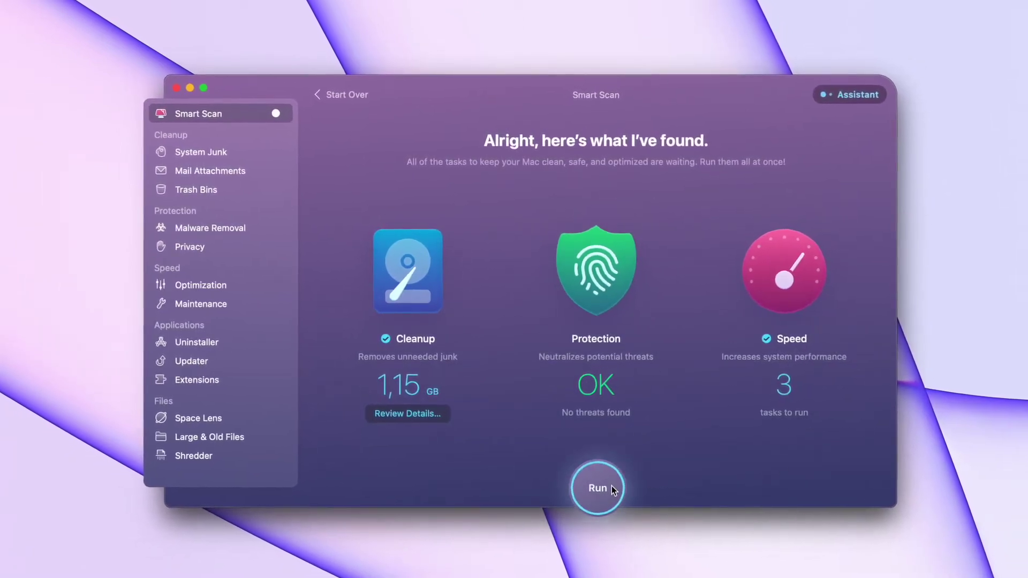
click(612, 486)
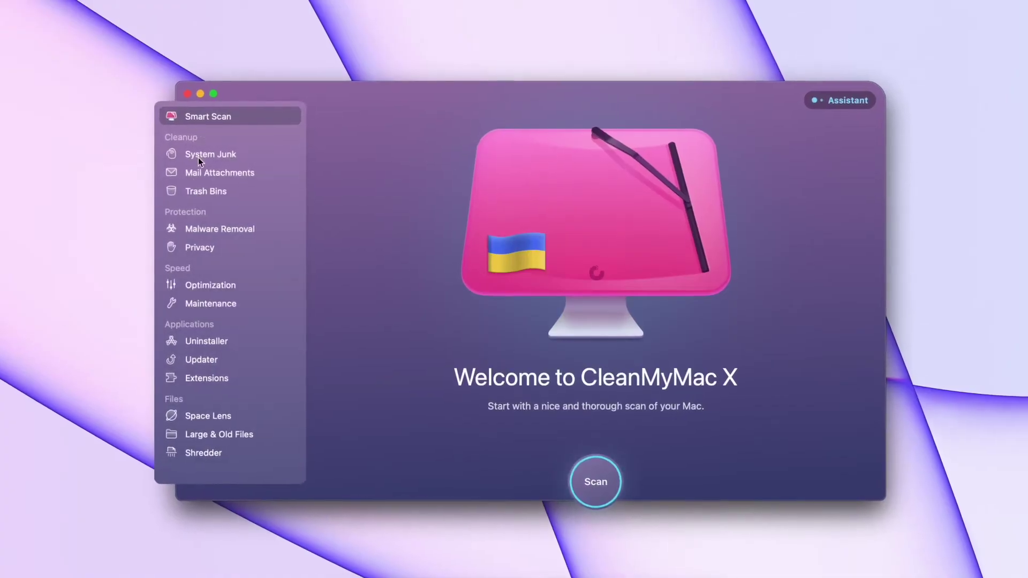
Uninstall Viber and Oddmar+ from the Uninstaller's application list.
click(201, 343)
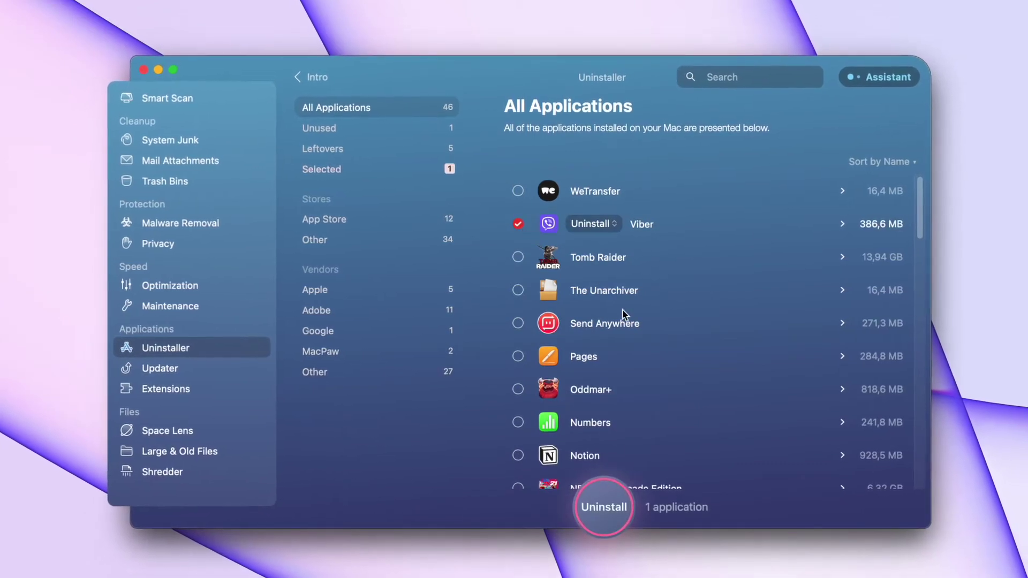
scroll(698, 412, down, 3)
scroll(697, 411, down, 10)
scroll(697, 411, down, 10)
scroll(696, 415, down, 5)
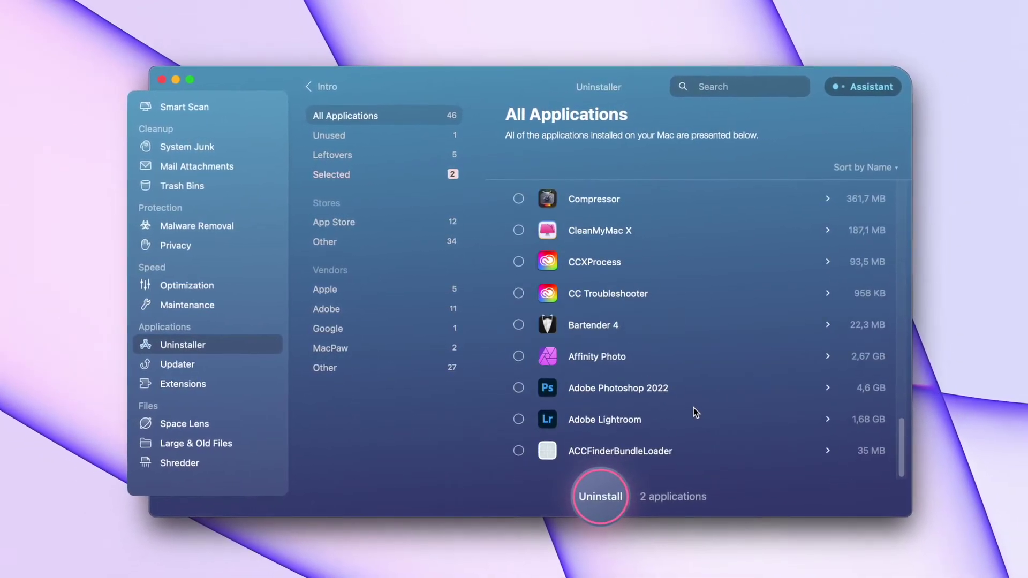
click(603, 495)
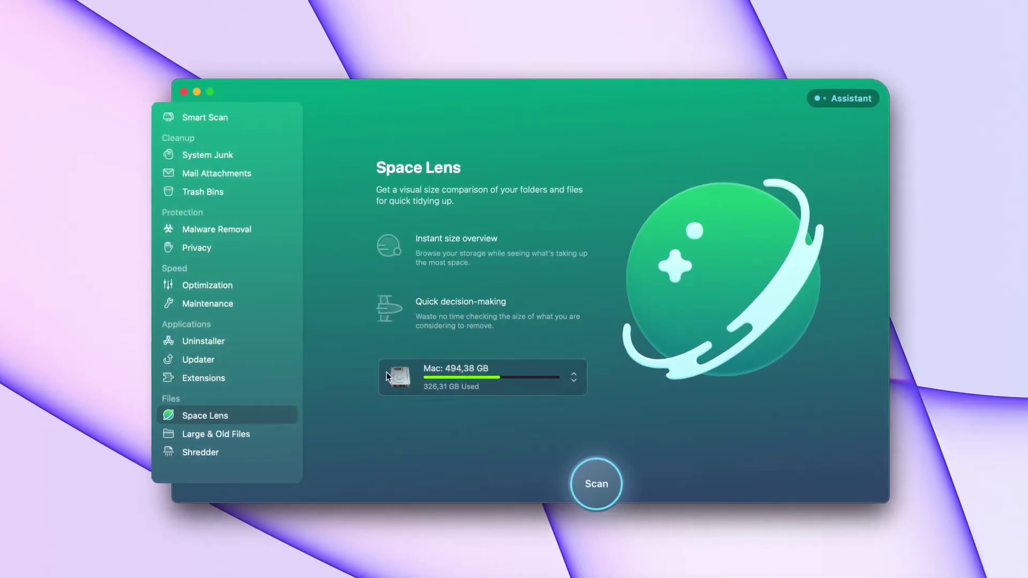
Scan the Mac drive with Space Lens to map its storage.
click(598, 487)
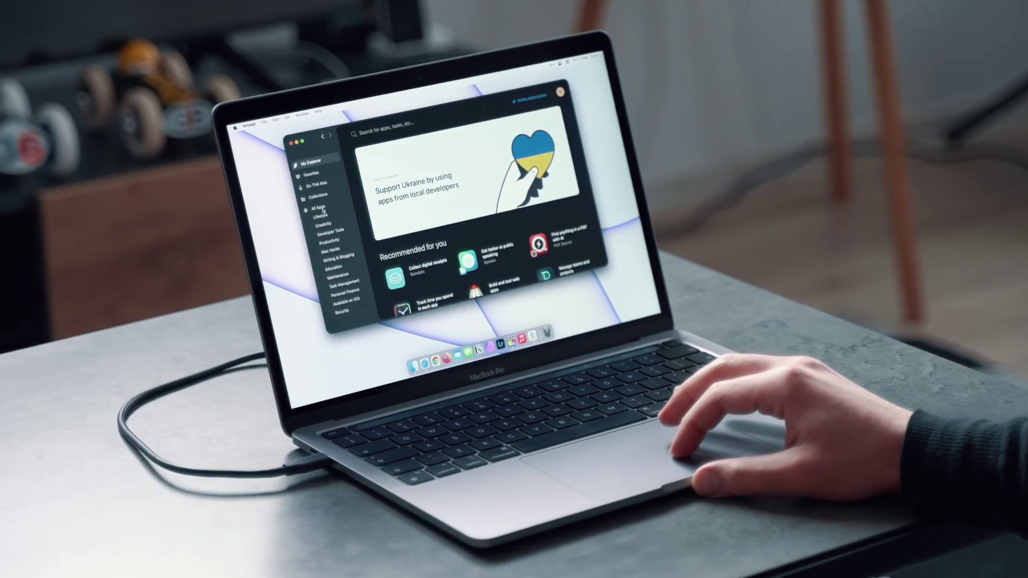
Search Setapp's full app catalogue for "speed up".
click(313, 207)
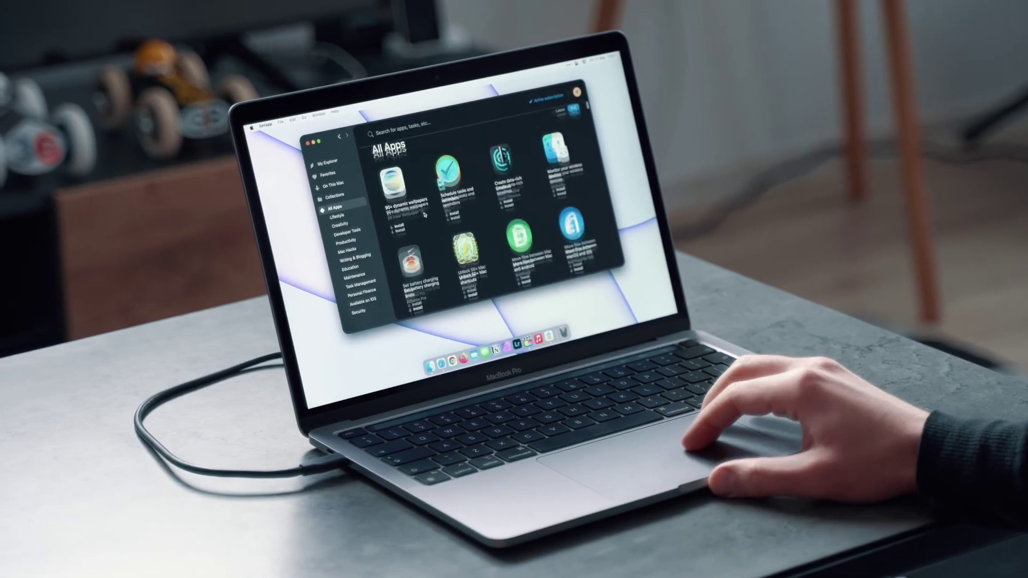
scroll(427, 213, down, 5)
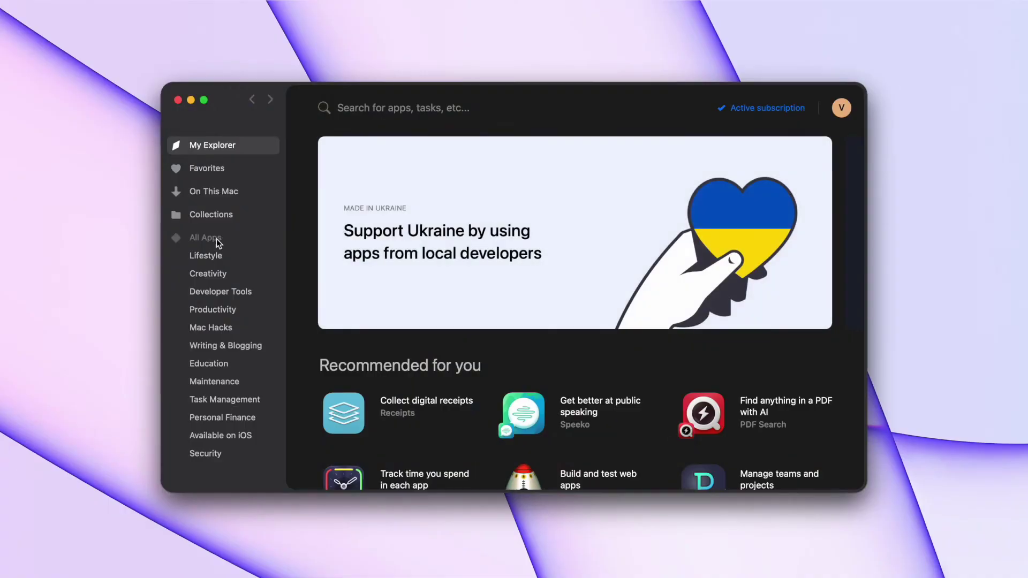
click(213, 238)
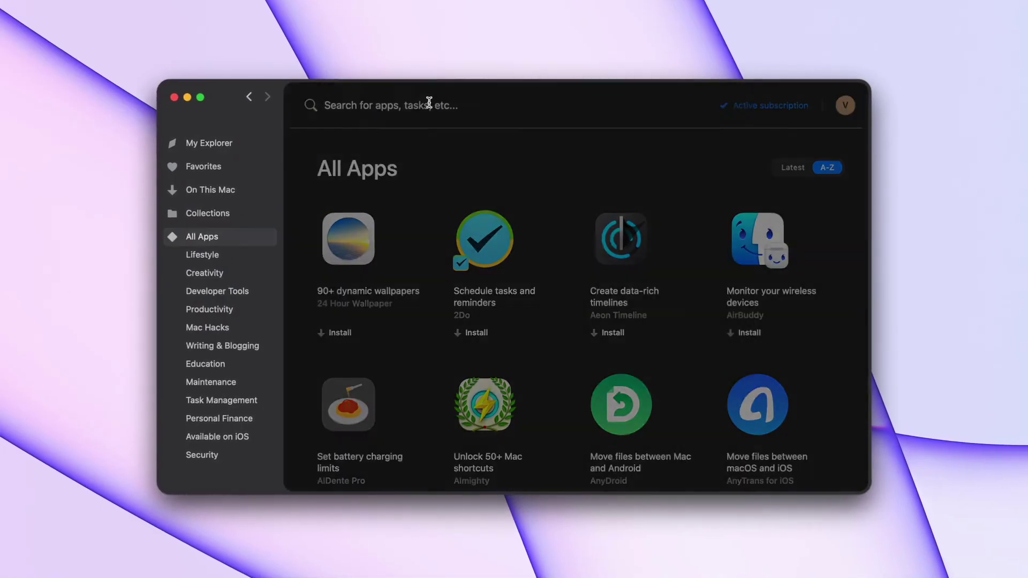
click(429, 104)
text(sp)
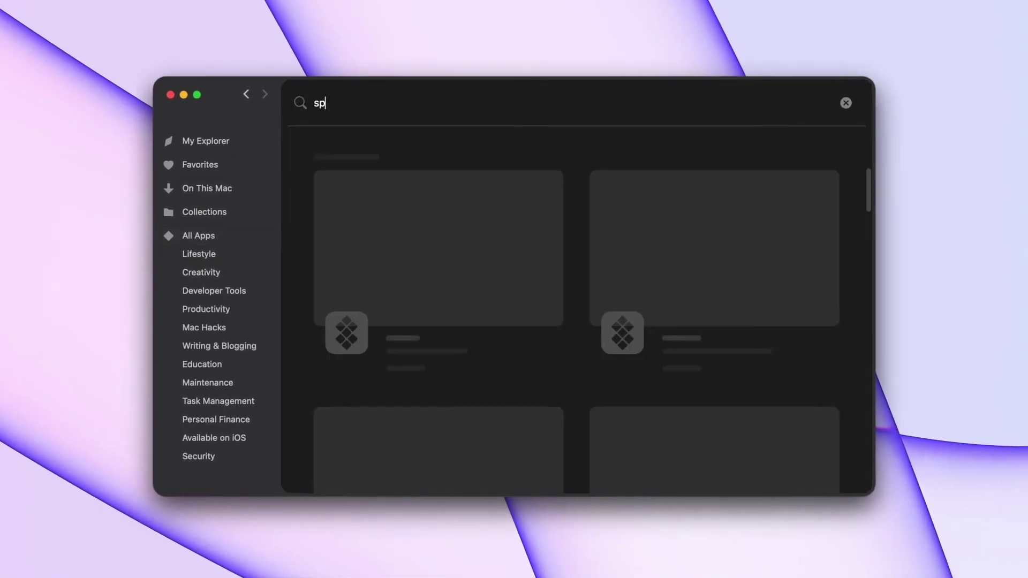
text(eed up)
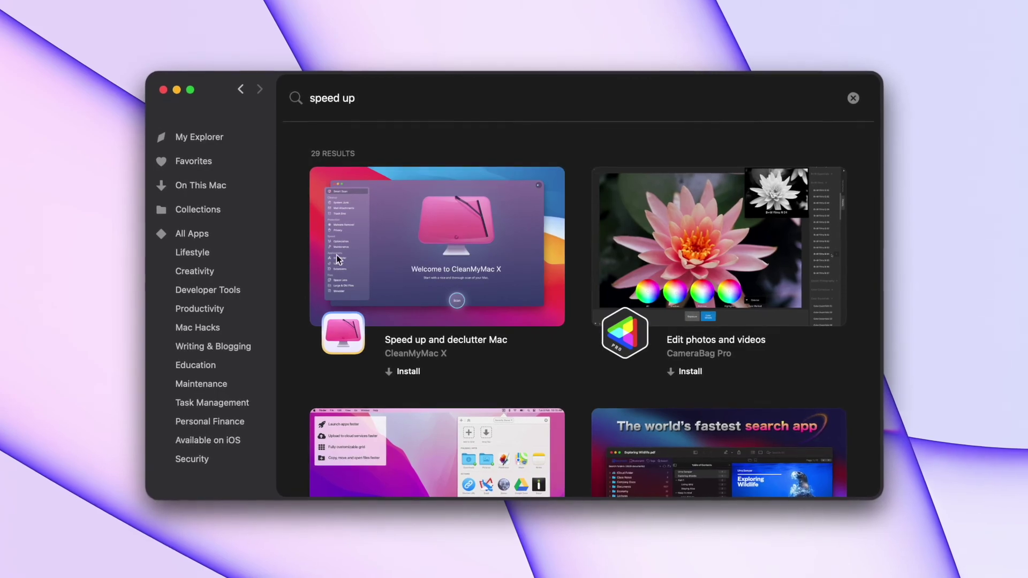